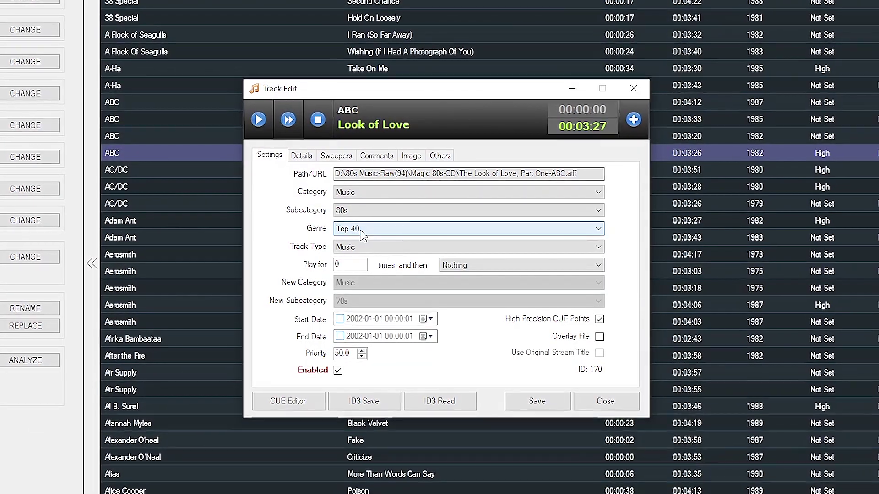
Show the genre choices for ABC's Look of Love, currently filed under Top 40
click(353, 228)
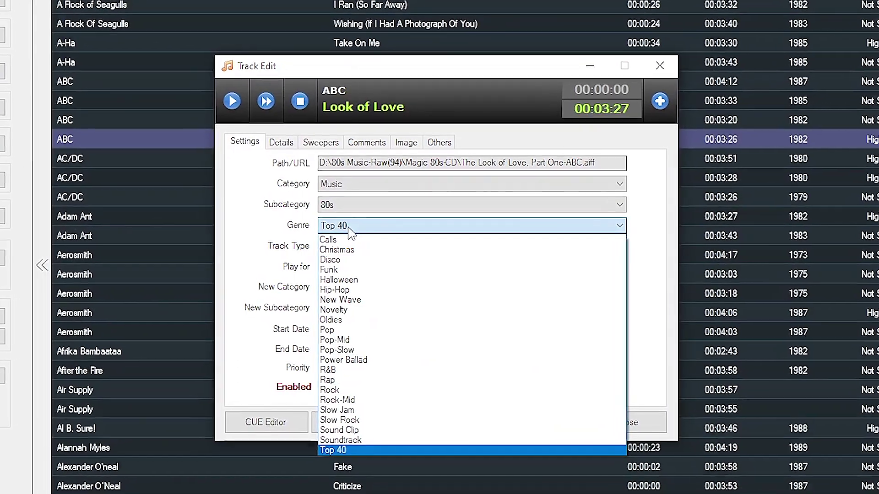
Keep Look of Love as Top 40 and filter the library to the OHW Time Machine category
click(351, 229)
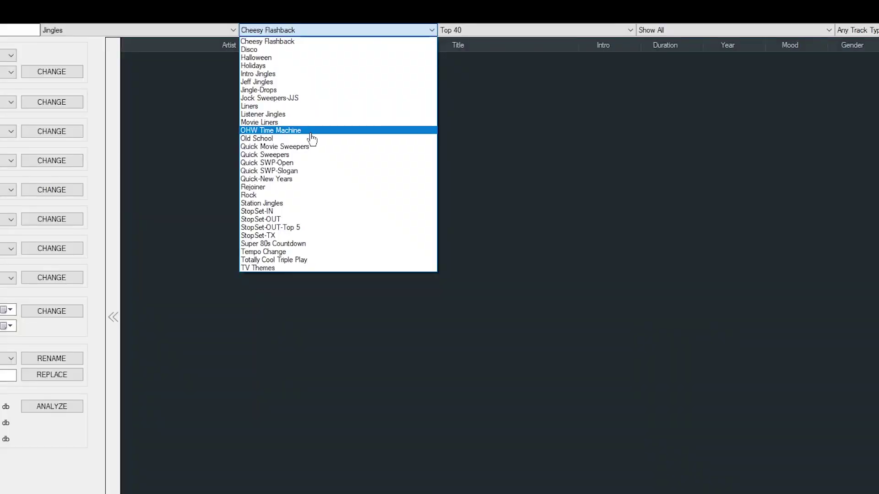
click(310, 136)
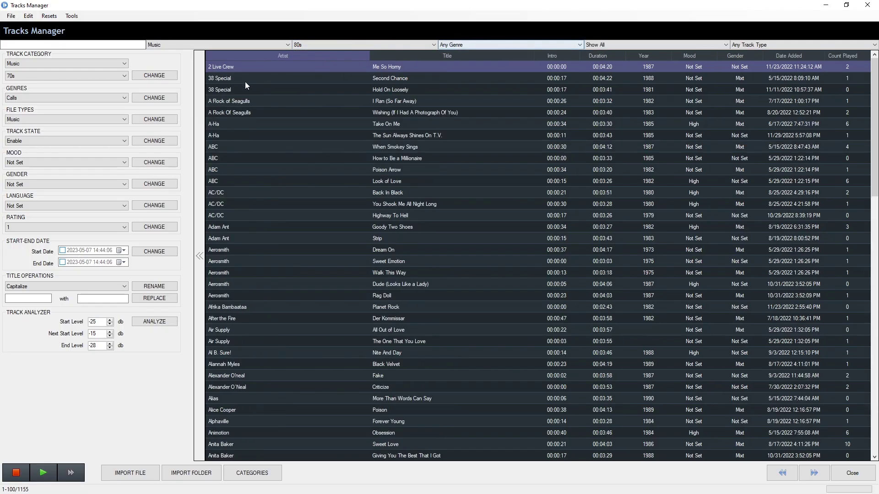
click(243, 78)
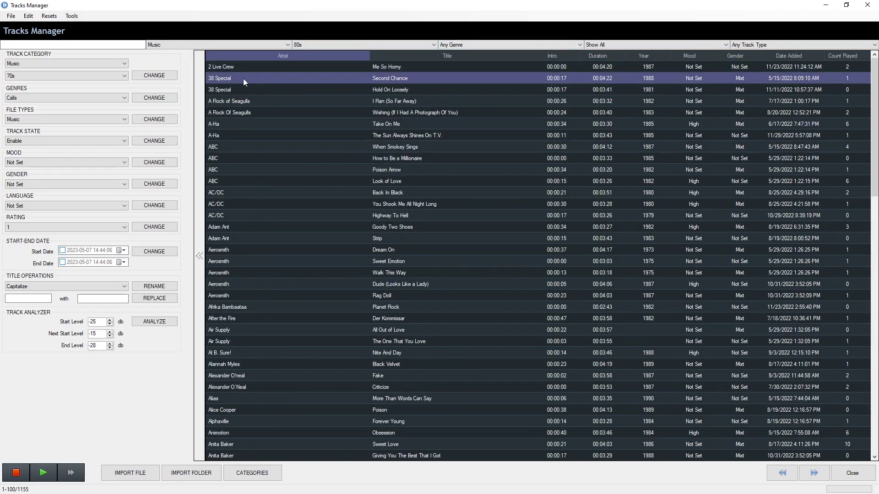
right_click(243, 78)
key(Escape)
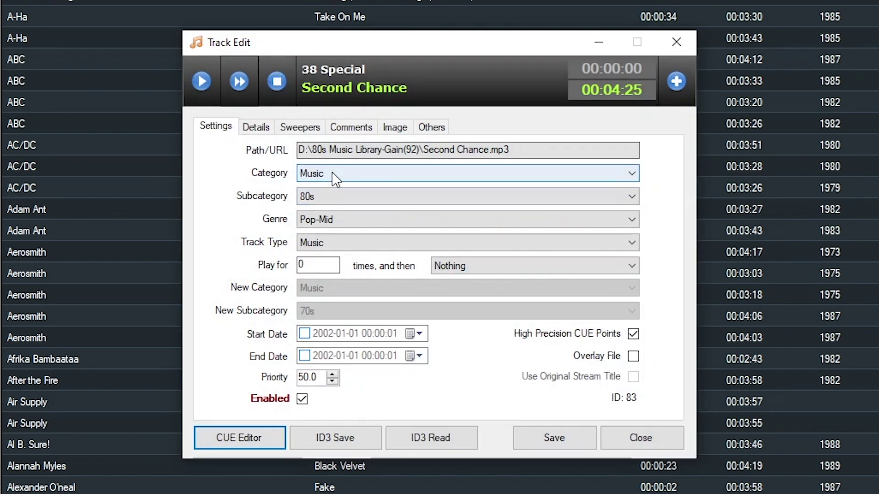
click(332, 221)
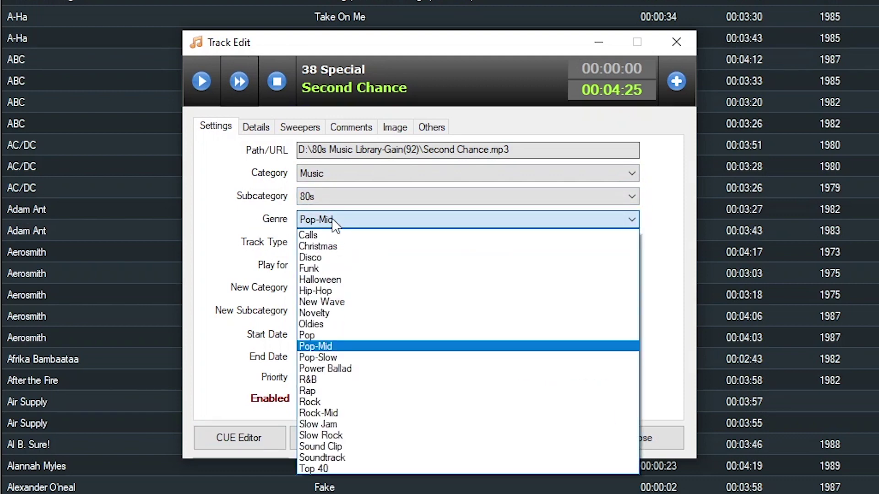
click(342, 222)
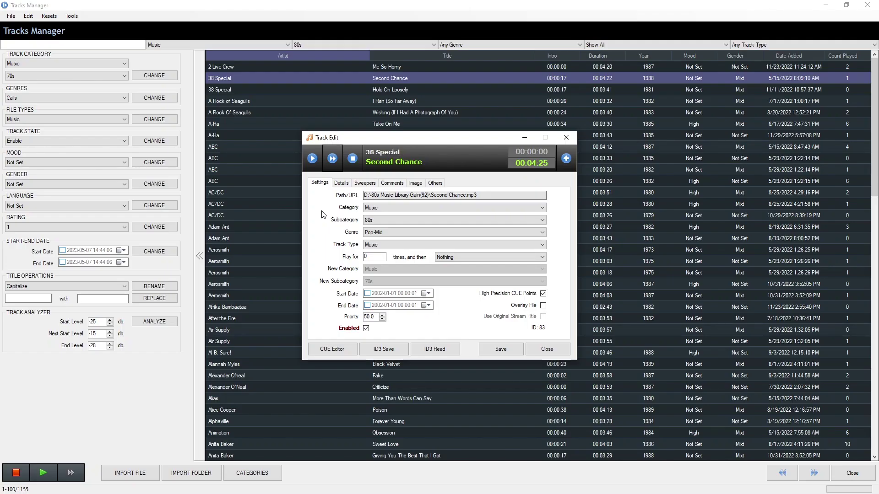
click(259, 478)
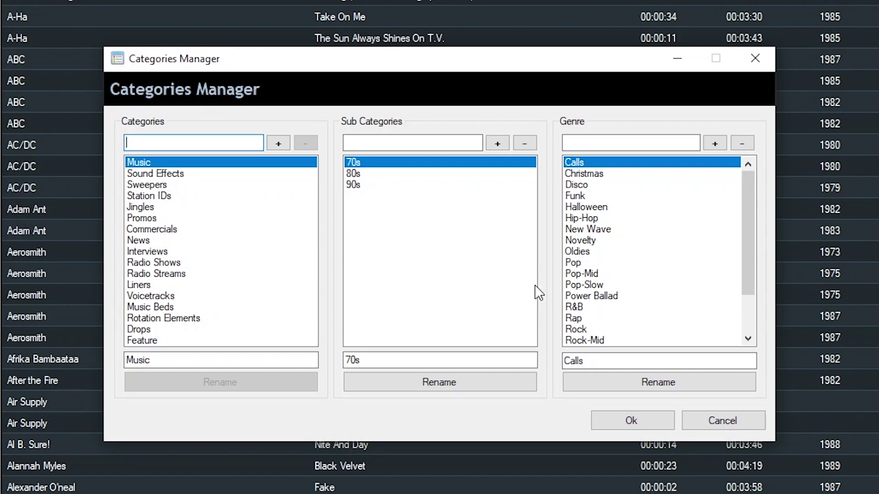
click(731, 421)
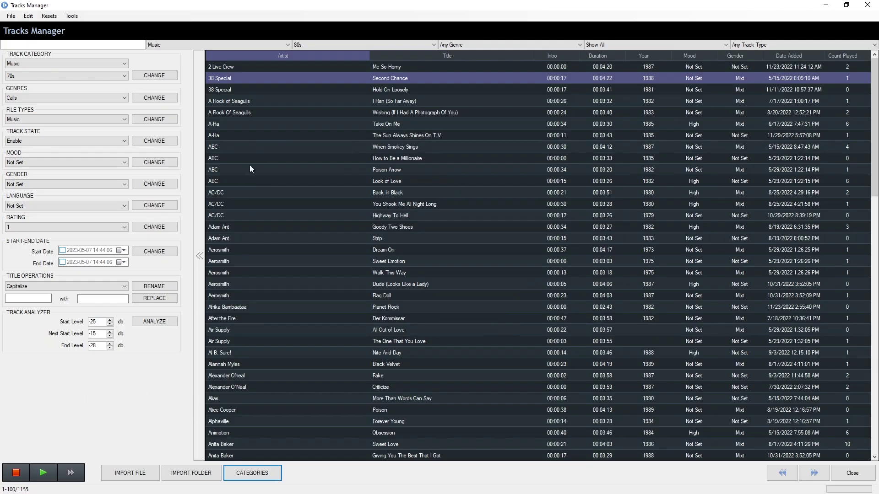
double_click(238, 182)
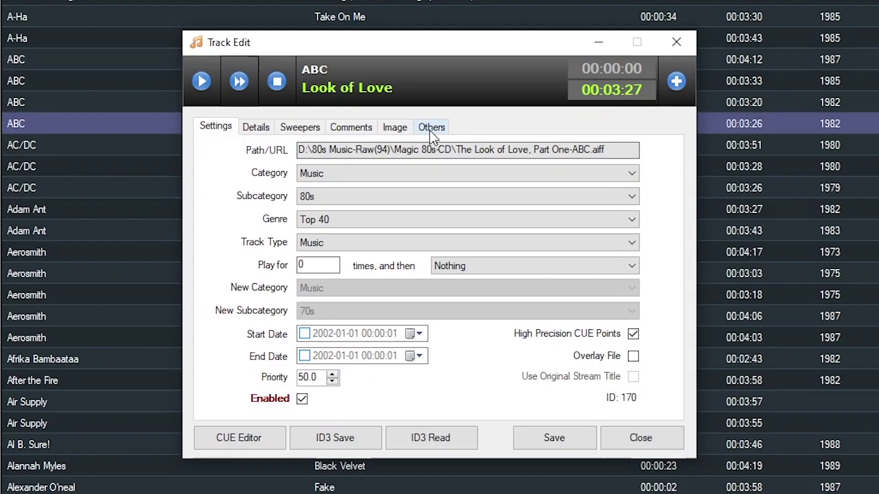
On Look of Love's Others tab, browse the Language list several times, leaving it as Basque
click(436, 182)
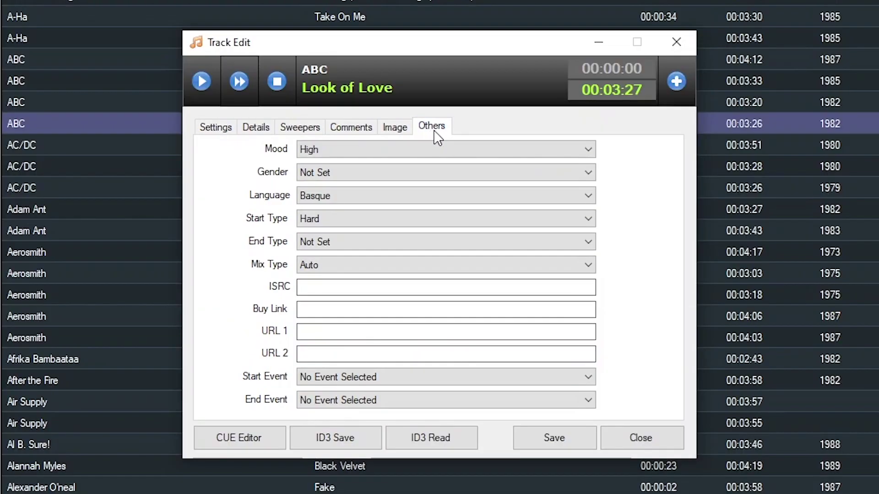
click(327, 202)
drag(586, 277, 588, 490)
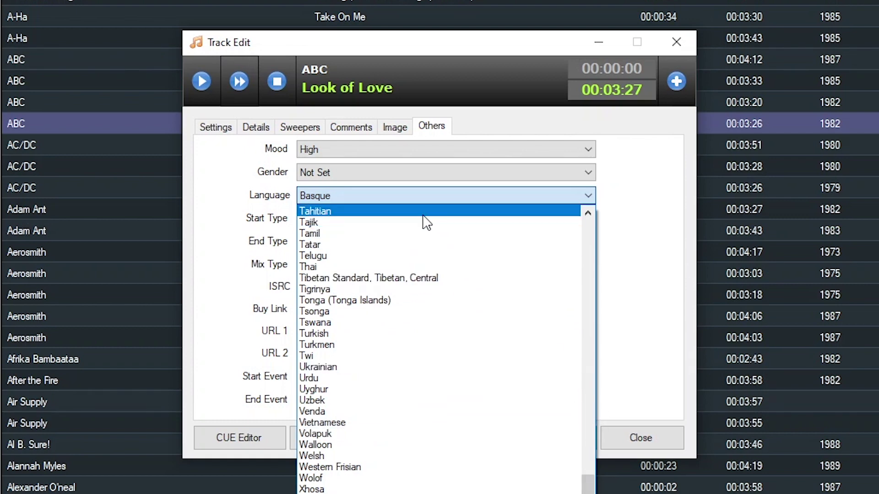
click(629, 254)
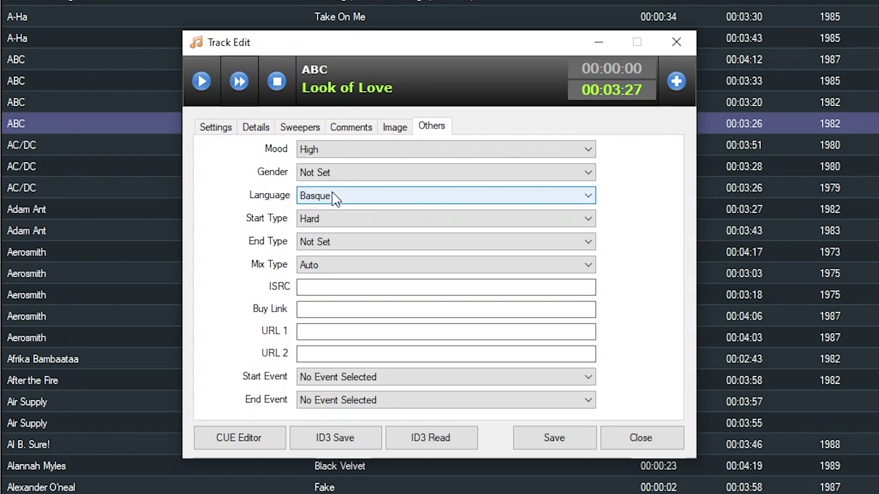
click(355, 197)
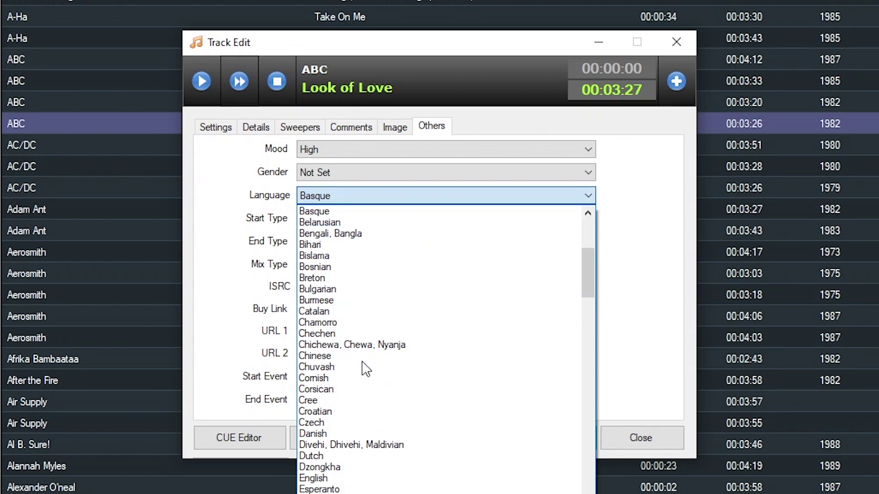
click(215, 250)
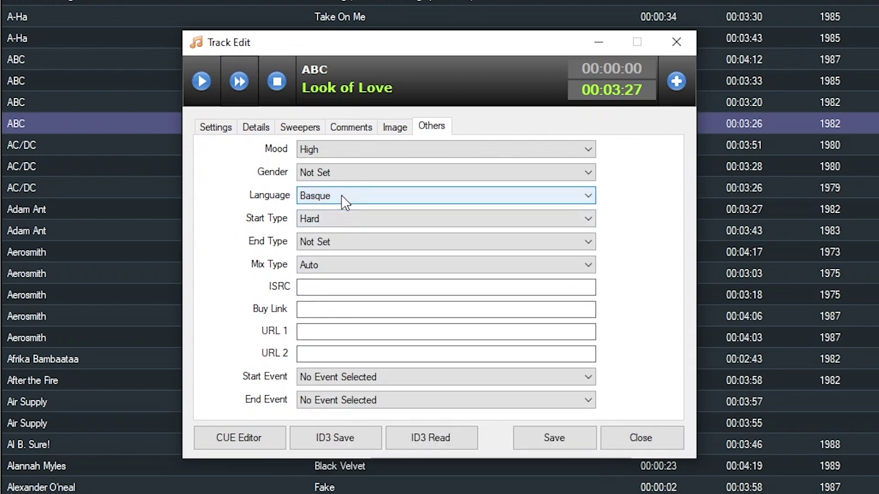
click(306, 192)
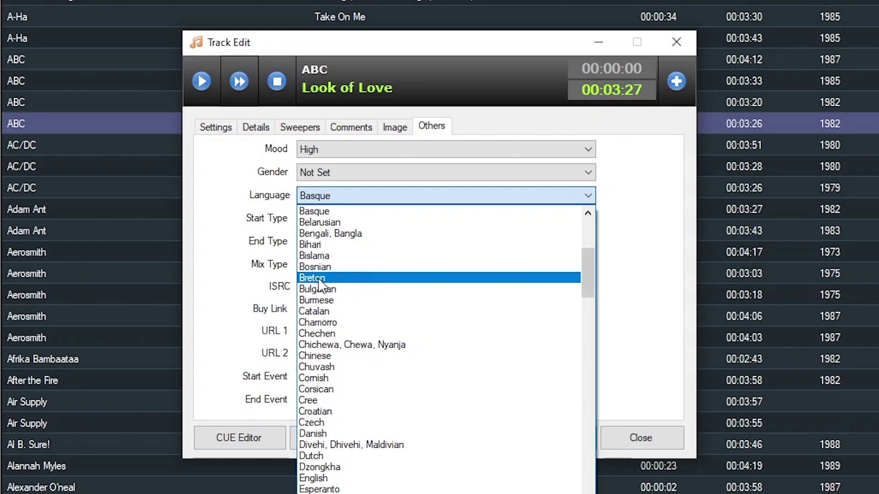
click(317, 212)
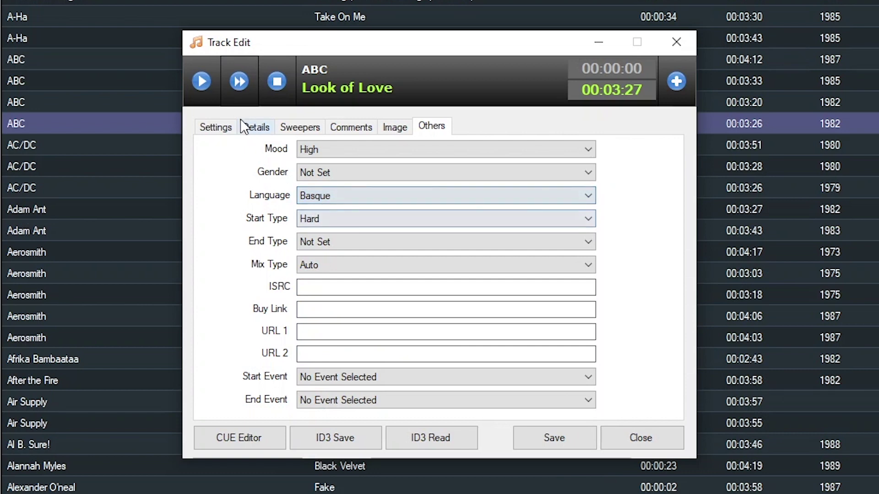
Confirm Look of Love keeps language Basque and start type Hard
click(336, 199)
click(323, 210)
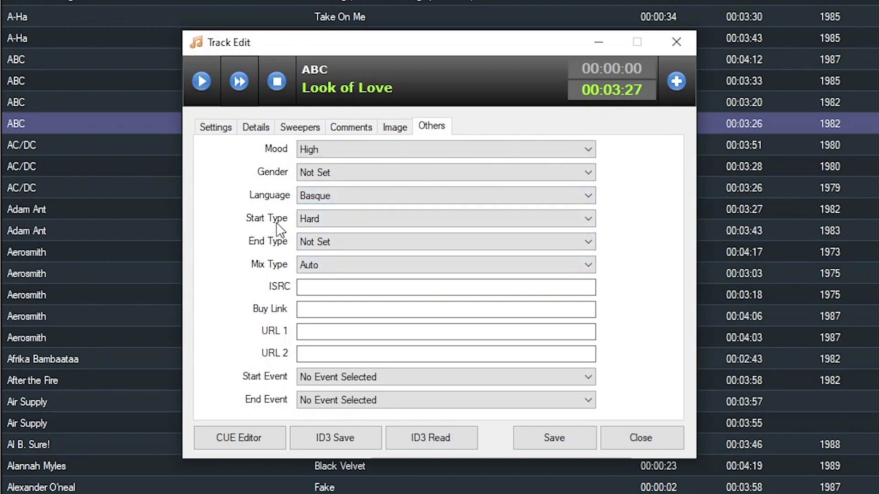
click(319, 220)
click(319, 220)
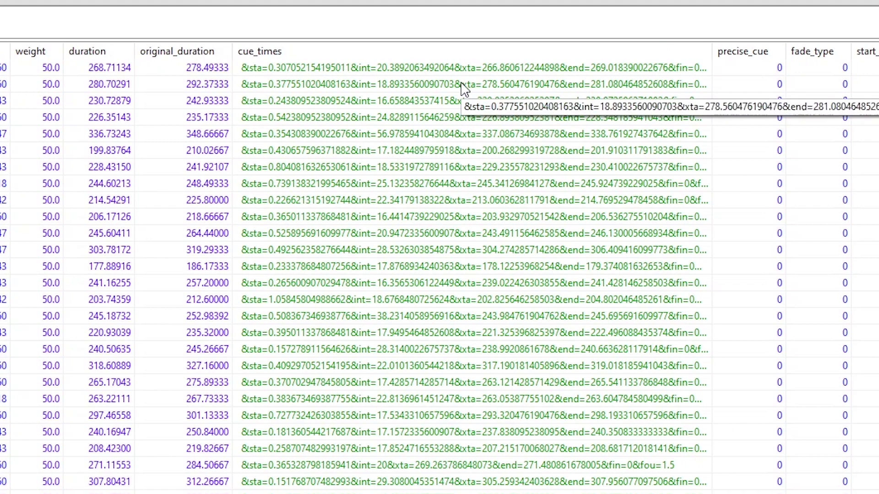
Inspect the cue_times entries of several track rows, including the 199.83764 and 280.70291 rows
click(397, 155)
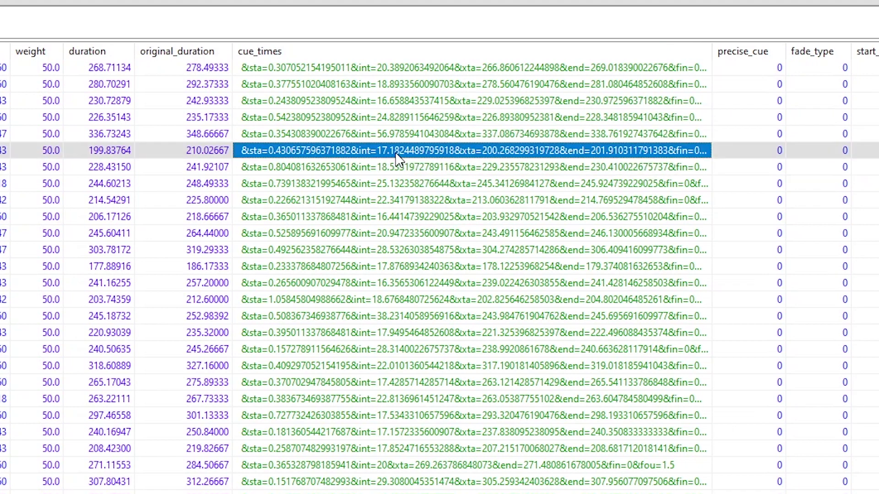
click(392, 118)
click(390, 101)
click(402, 81)
click(403, 72)
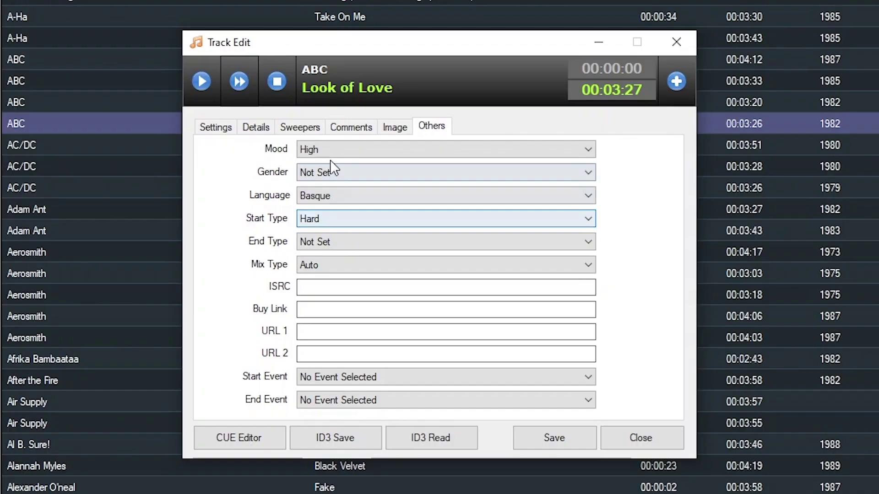
Confirm the mood stays High, then open Animotion's Obsession for editing
click(333, 151)
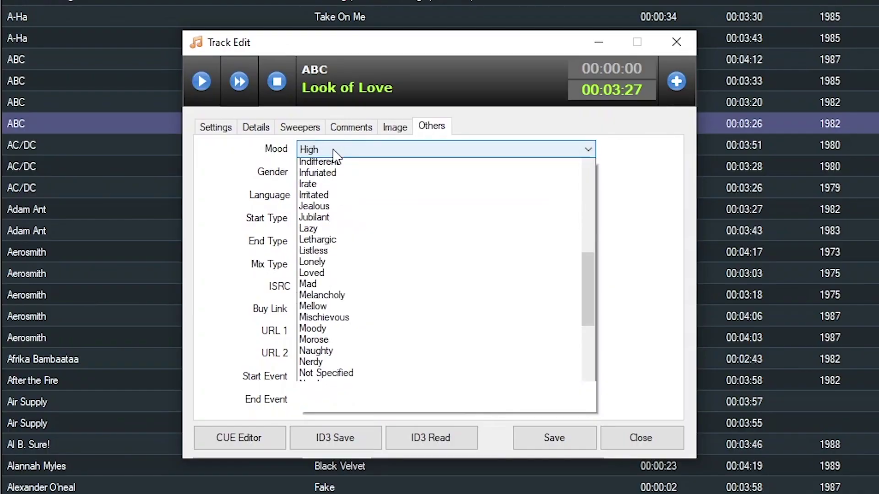
click(333, 150)
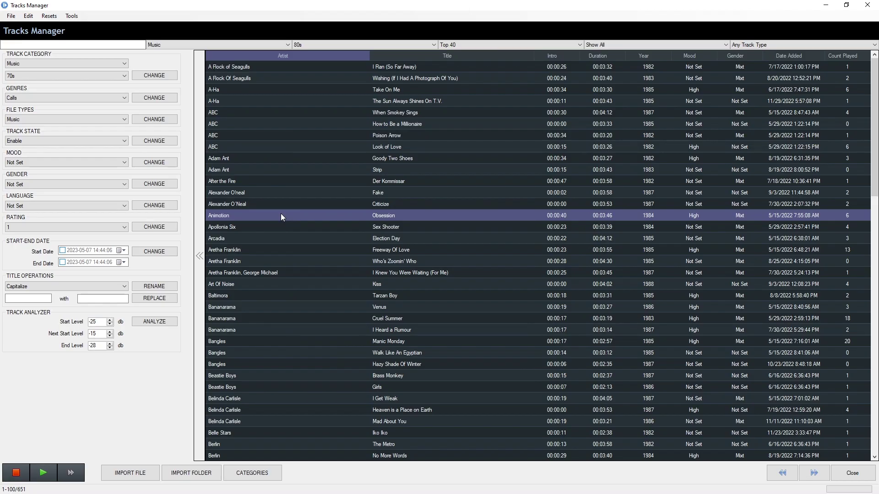
double_click(280, 213)
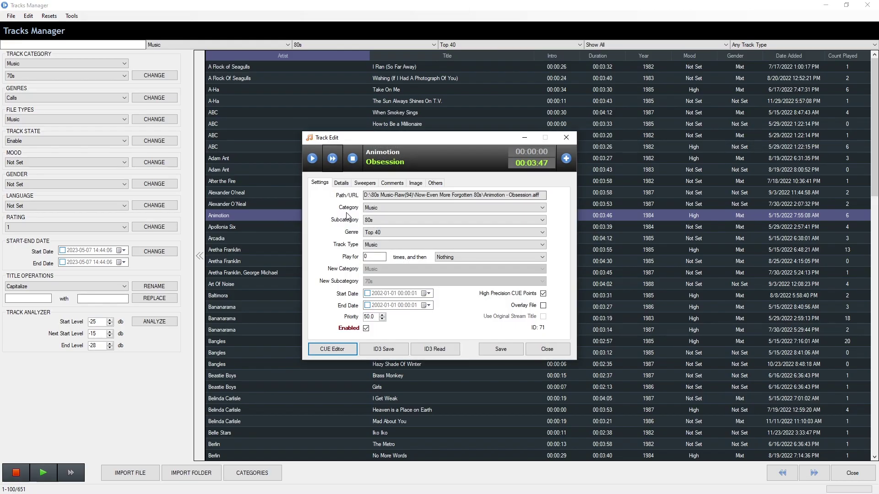
On Obsession's Others tab, check the end type options and keep it as Soft
click(436, 183)
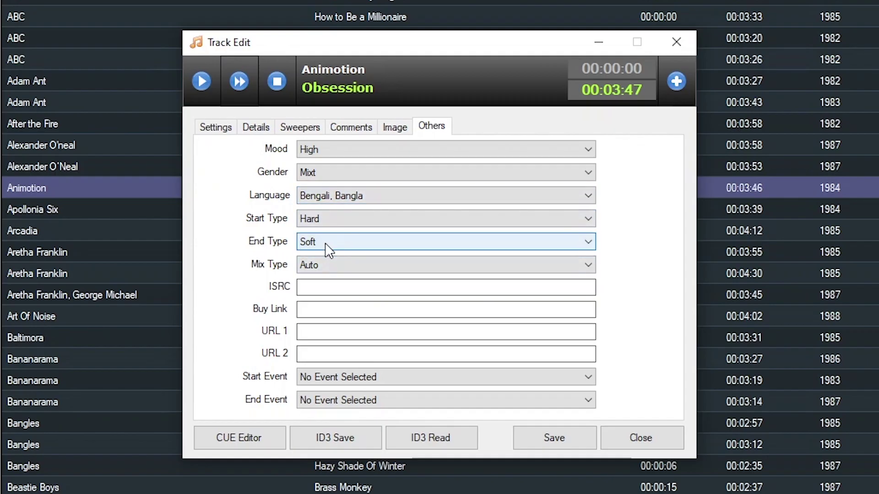
click(329, 250)
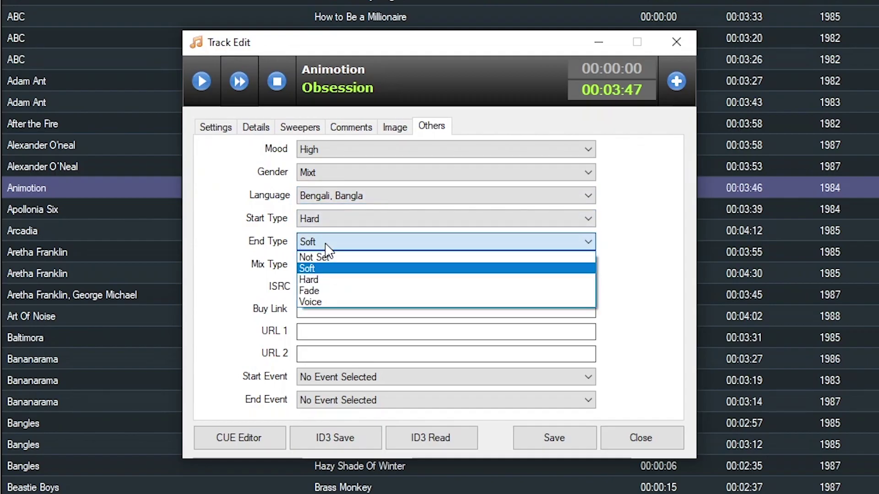
click(210, 250)
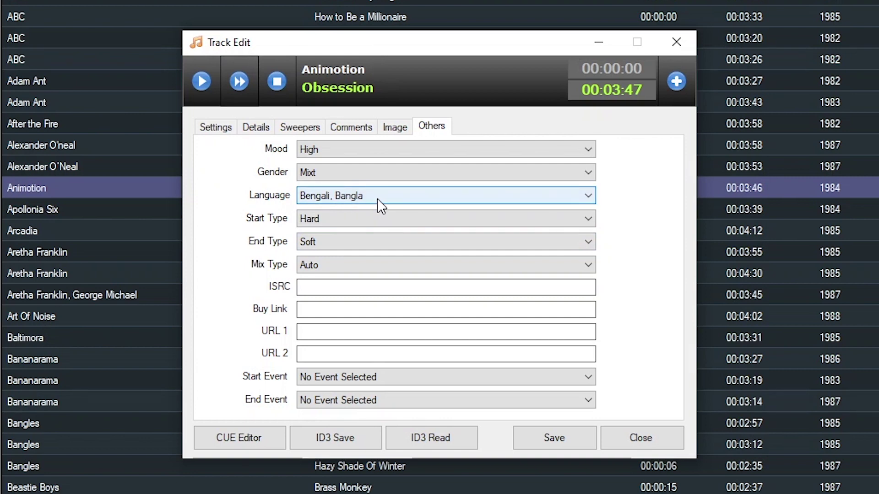
Check the song's year, 1984, on the Details tab, then return to the Others tab
click(257, 128)
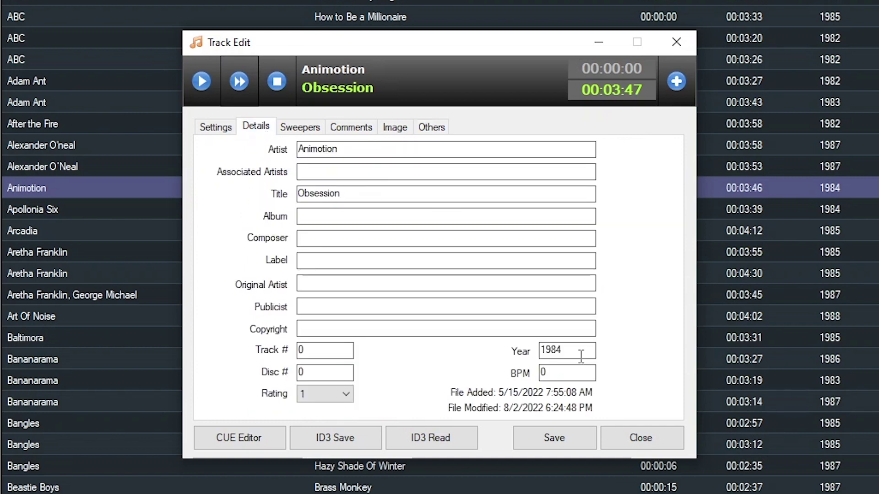
drag(581, 356, 514, 357)
click(434, 127)
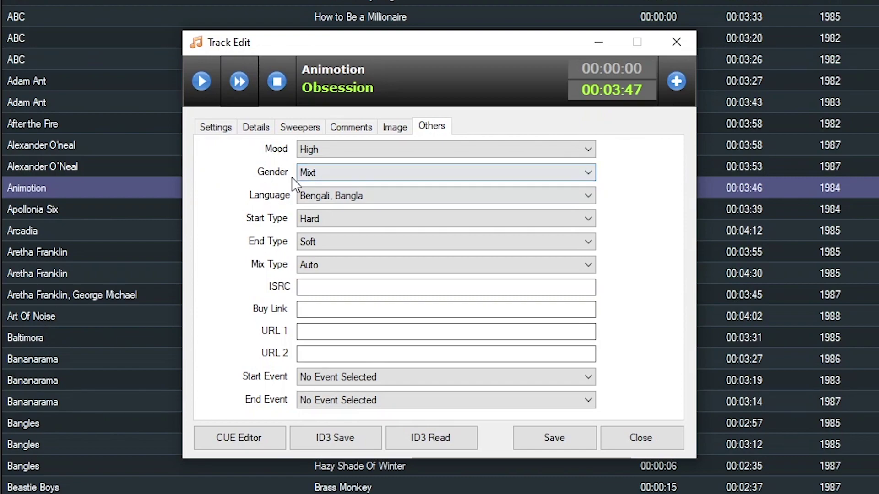
click(239, 438)
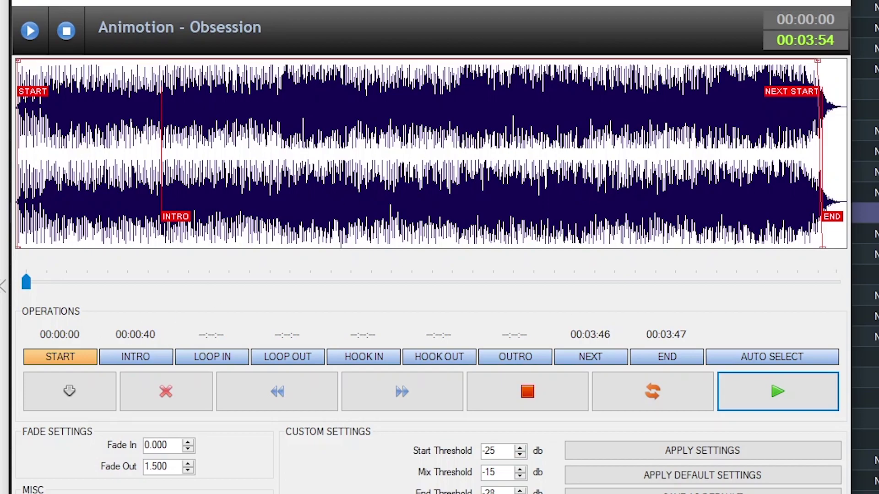
key(Escape)
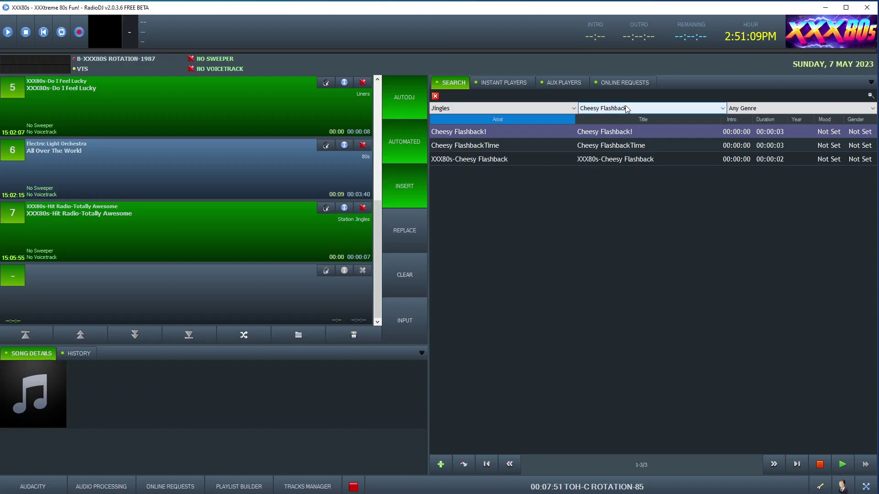
Set the Search subcategory to OHW Time Machine and stop the song currently playing
click(625, 108)
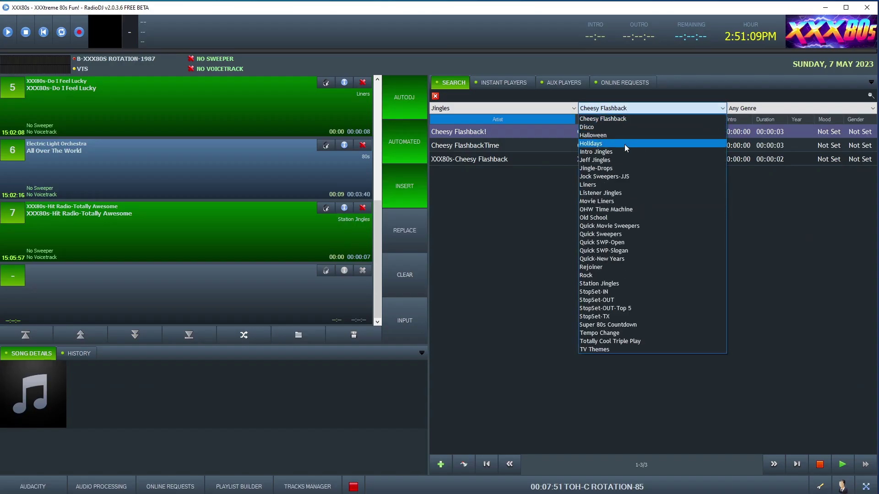
click(649, 211)
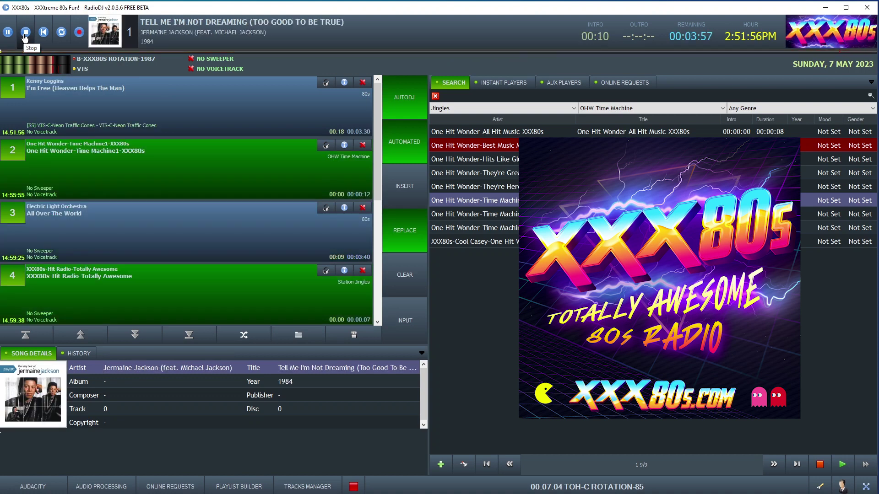
click(21, 37)
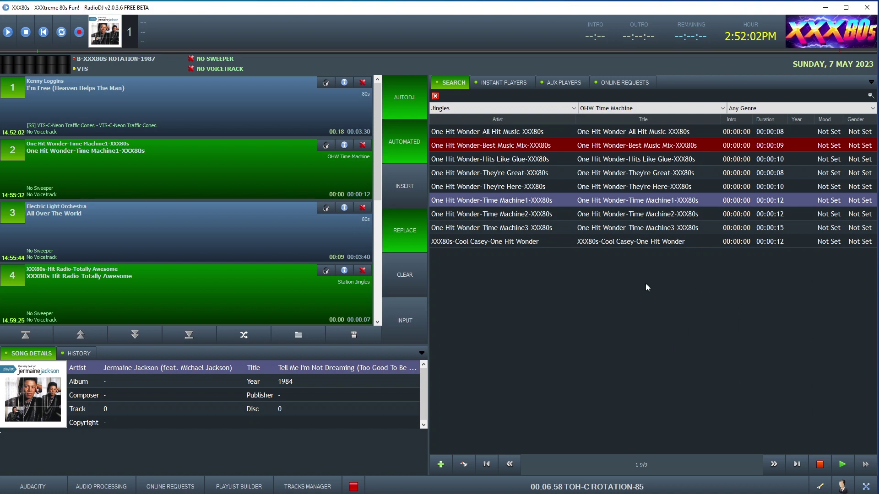
In Track Rotation, review the OHW Time Machine entry, then open the sixth entry, Music/80s/Top 40
click(820, 487)
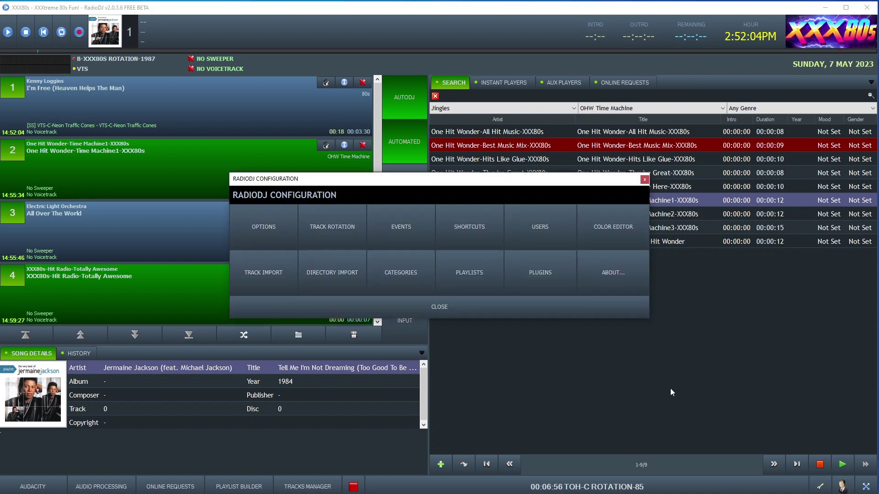
click(340, 239)
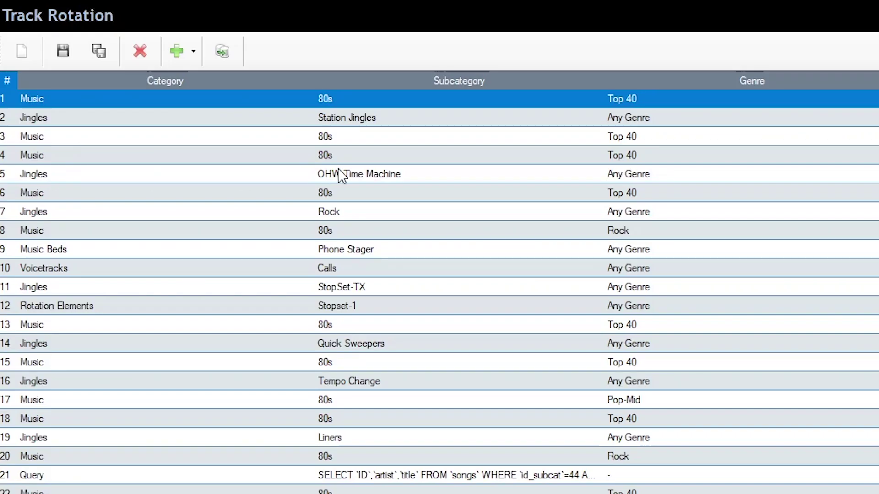
click(183, 105)
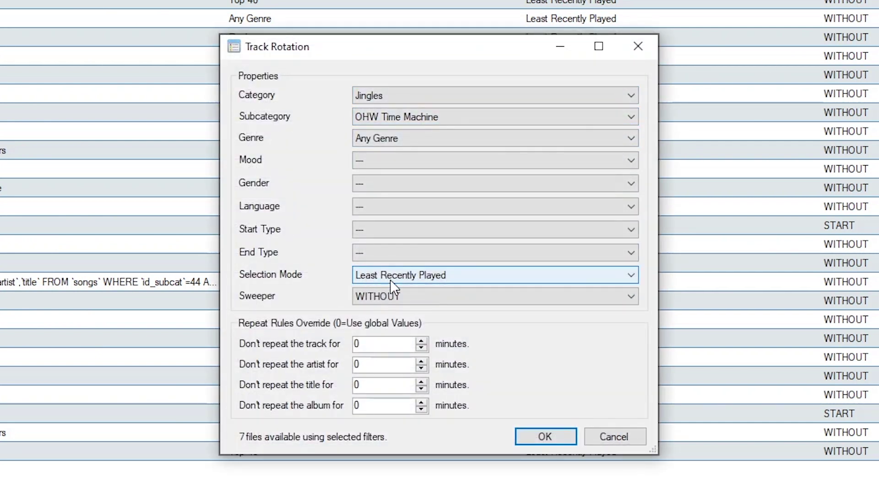
click(540, 436)
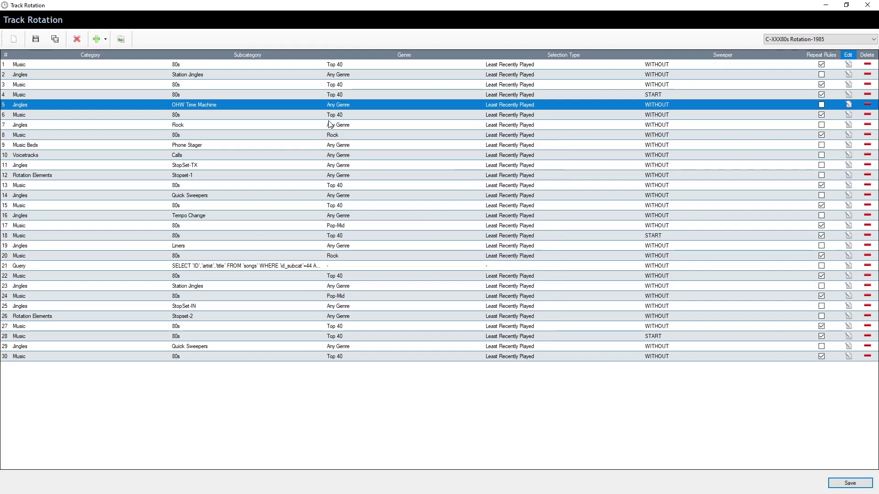
click(346, 115)
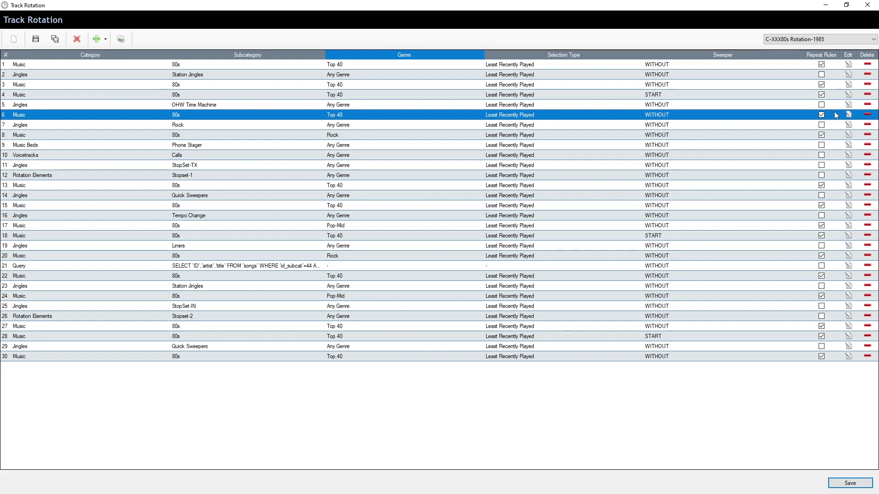
click(847, 114)
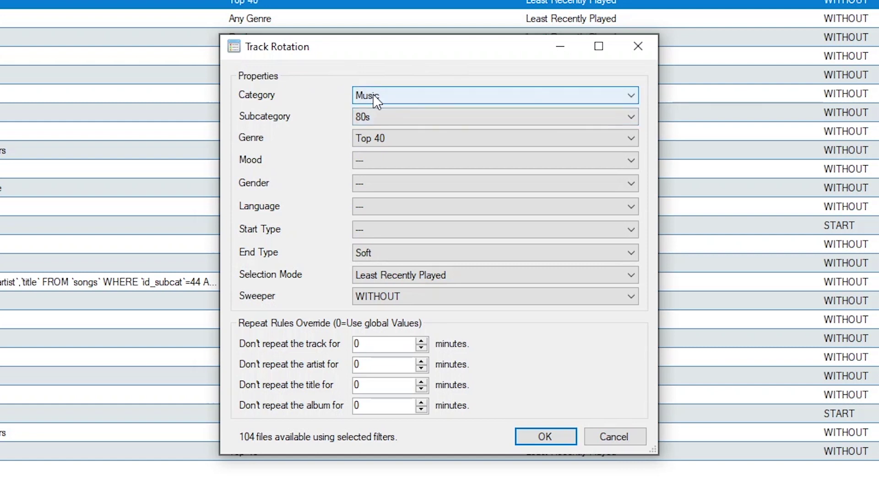
Keep the end type Soft, try an Afar language filter, then reset language to none
click(372, 256)
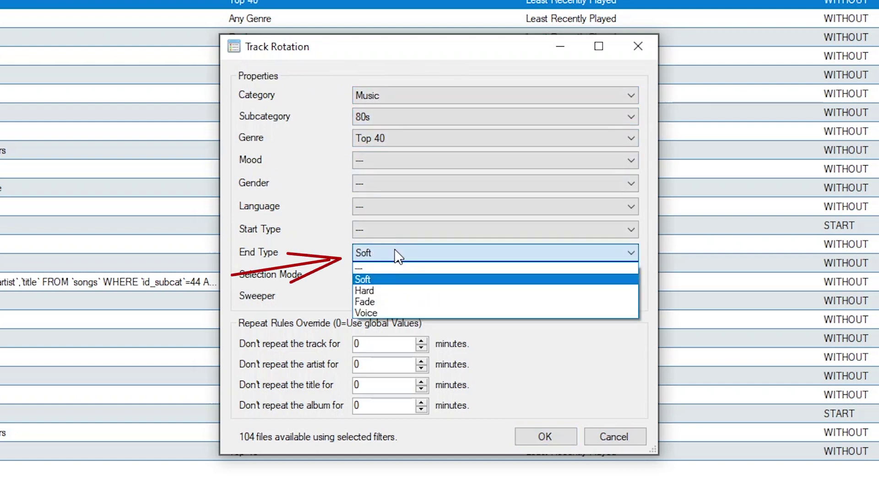
click(395, 250)
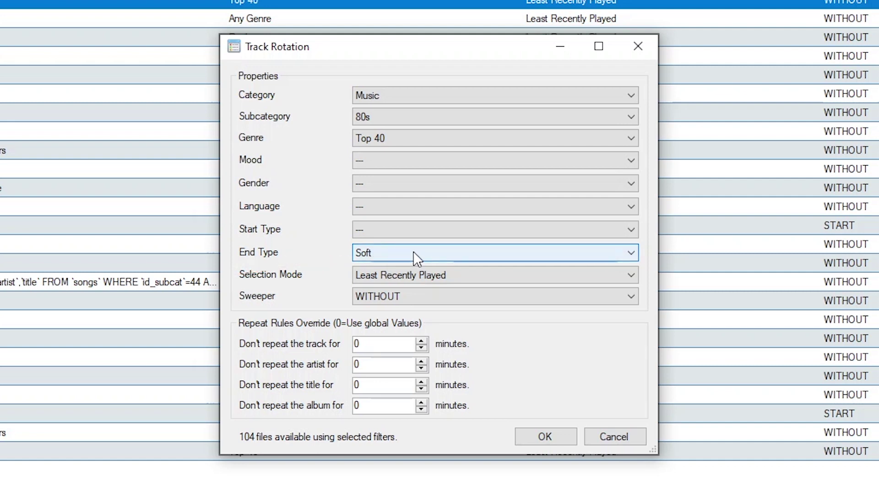
click(406, 207)
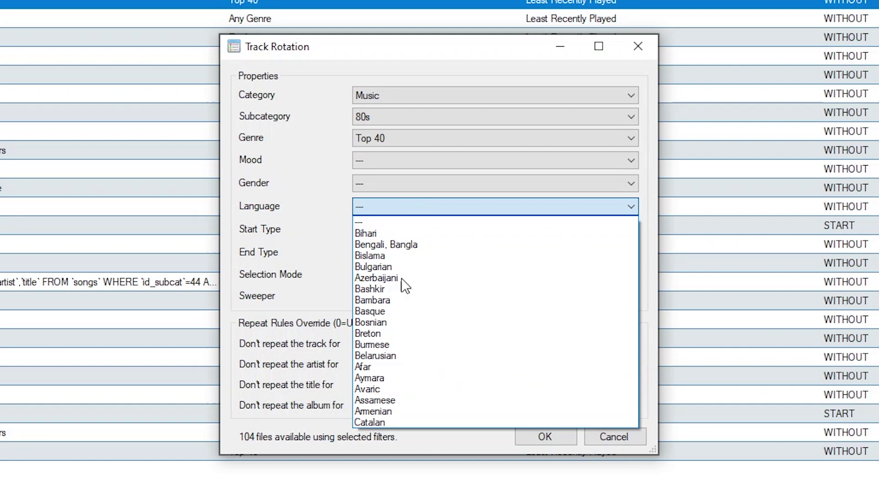
click(426, 366)
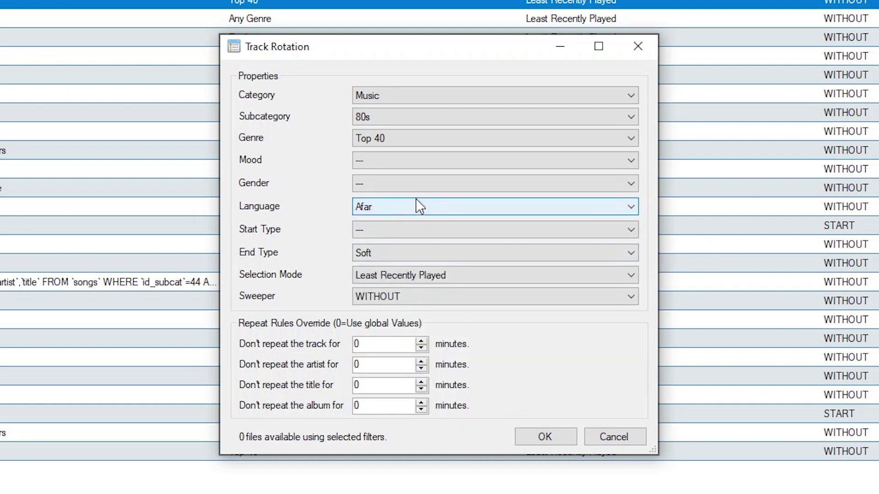
click(419, 208)
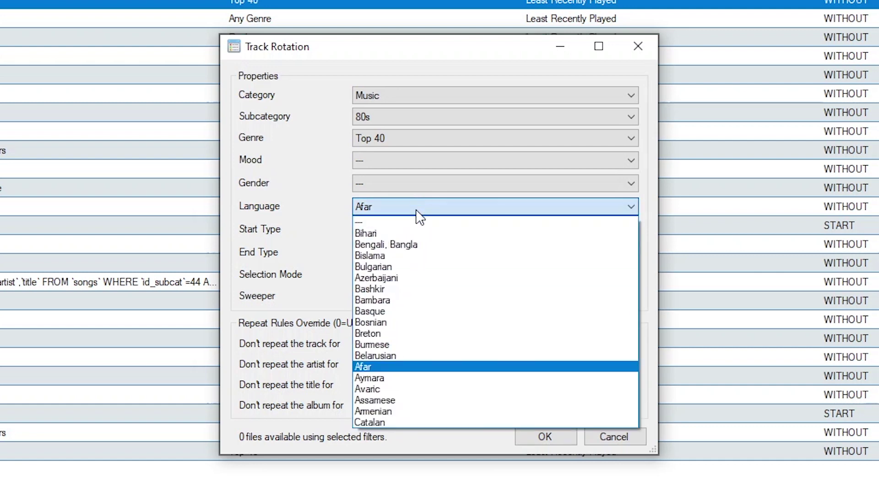
click(462, 222)
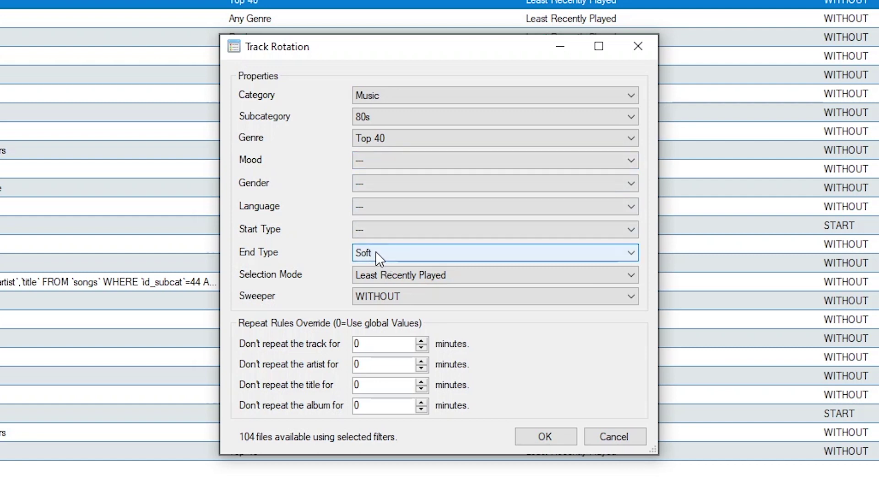
Try then clear a High mood filter, cancel unchanged, and select the Quick Sweepers entry
click(362, 161)
click(380, 187)
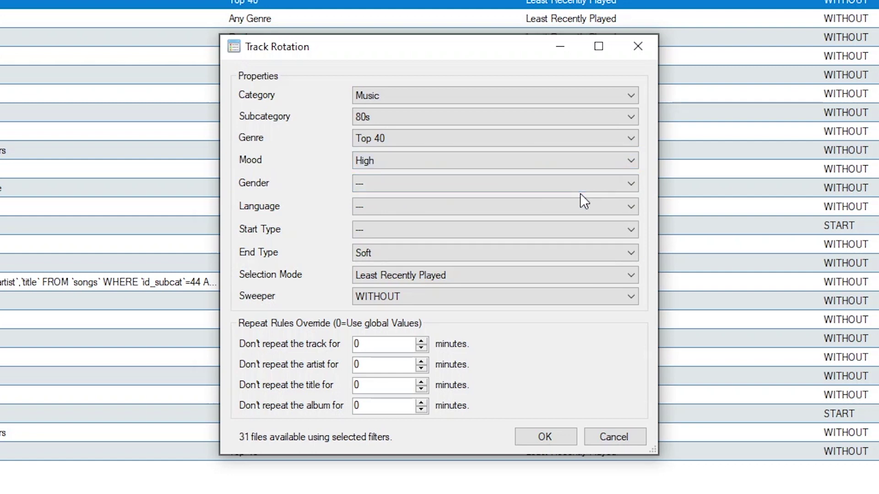
click(376, 162)
click(374, 171)
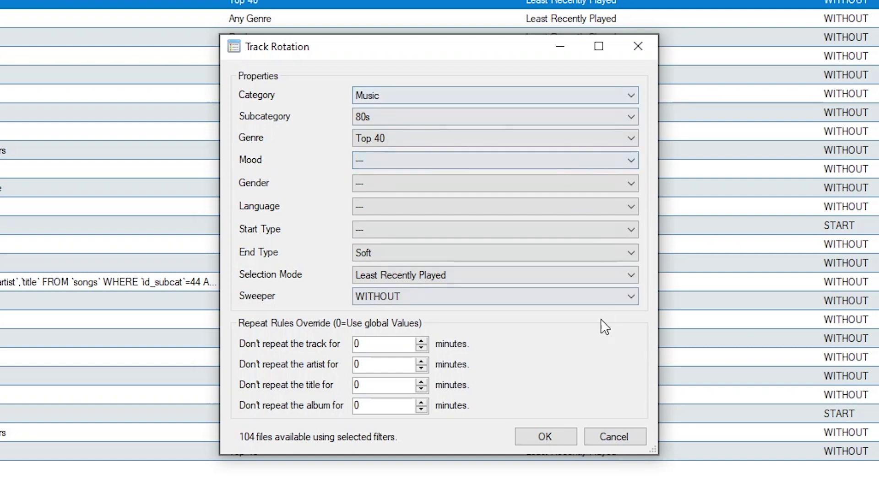
click(612, 438)
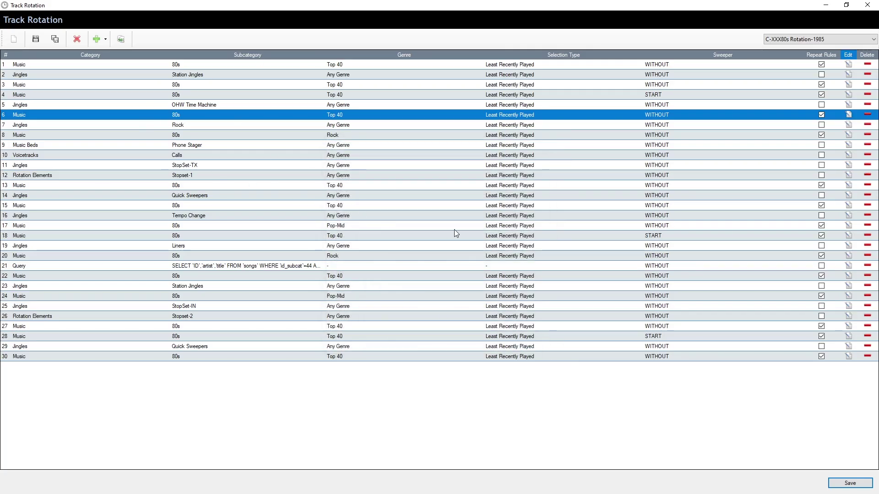
click(418, 196)
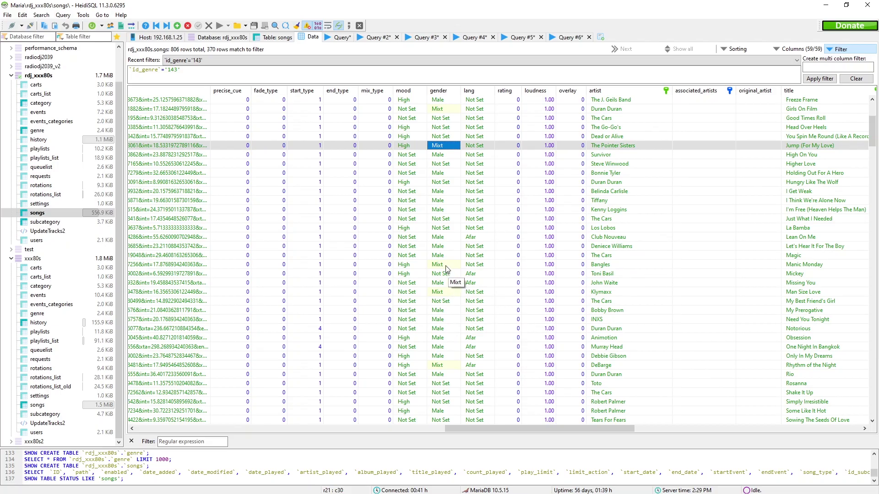
click(447, 269)
click(449, 289)
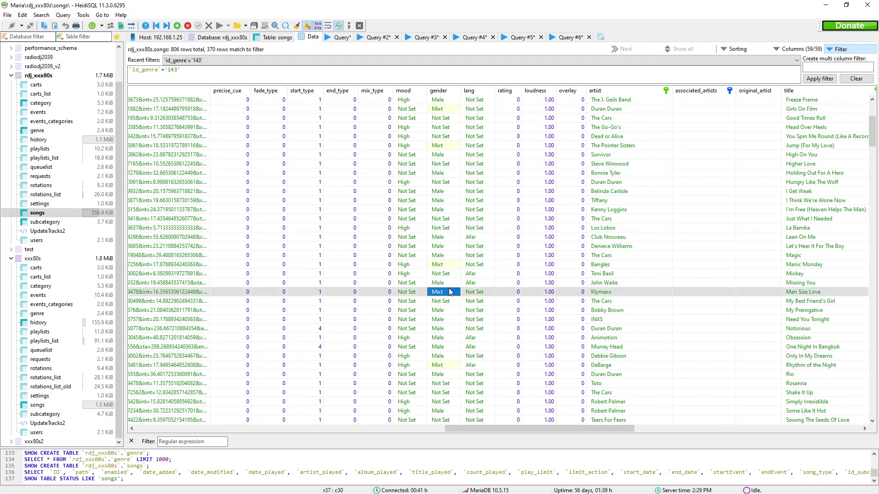
scroll(448, 288, down, 5)
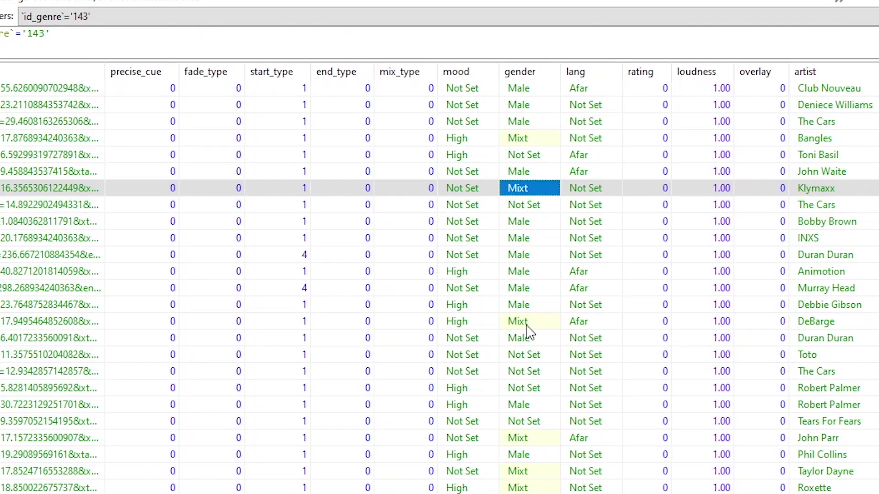
click(533, 325)
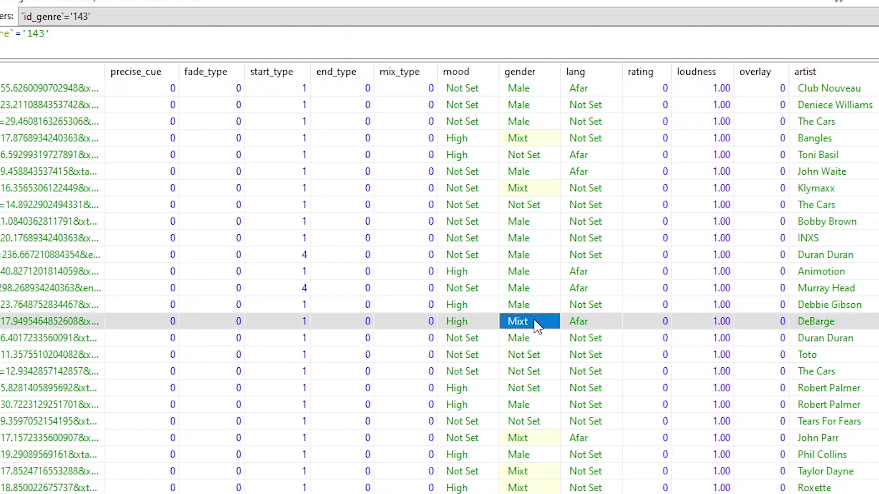
click(549, 439)
click(541, 477)
click(537, 489)
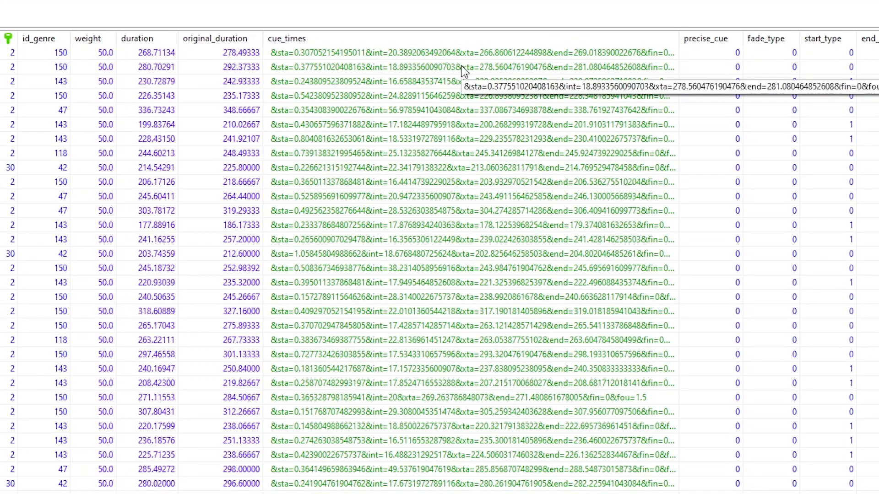
click(412, 124)
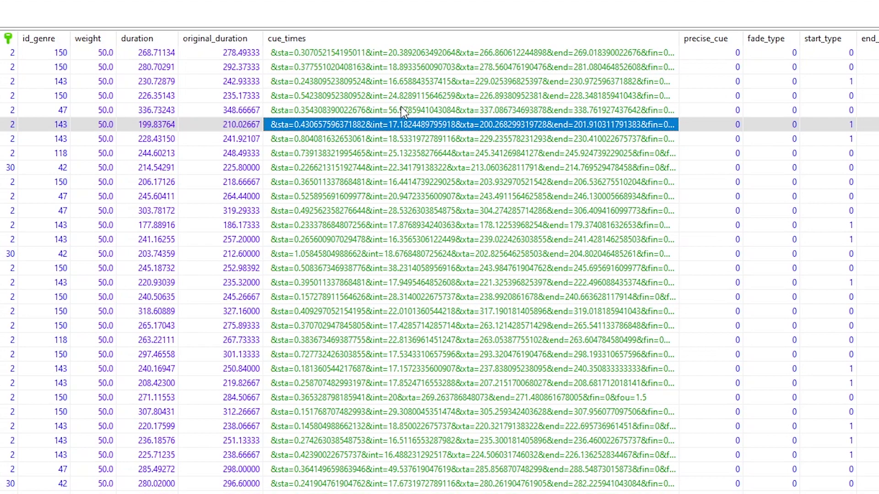
click(398, 95)
click(405, 81)
click(414, 66)
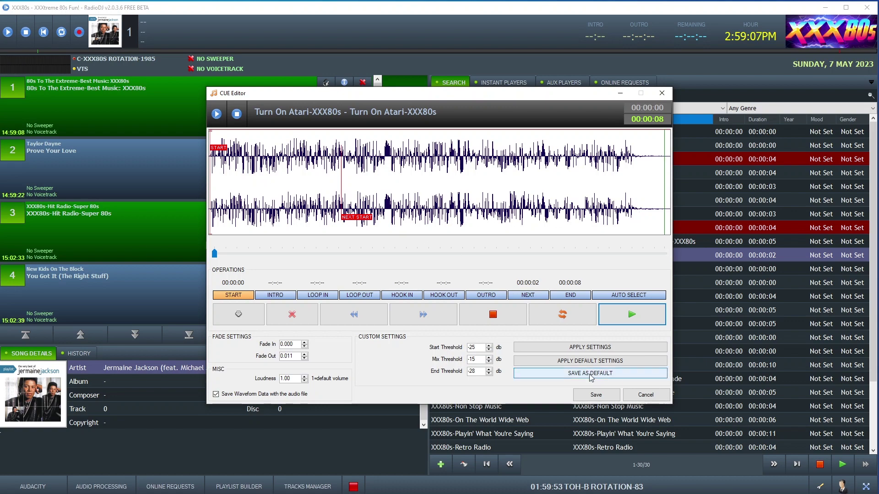
Close the cue editor without saving and preview the Whooo Whooo Awesome jingle
click(626, 395)
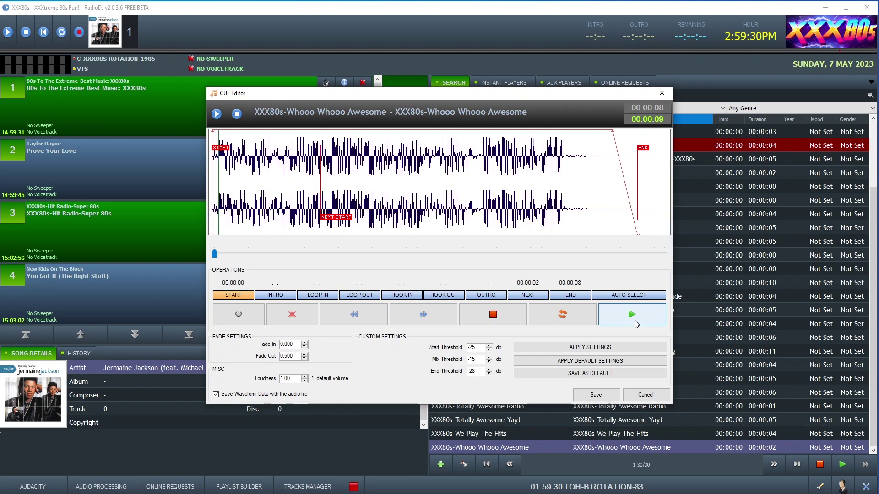
click(635, 324)
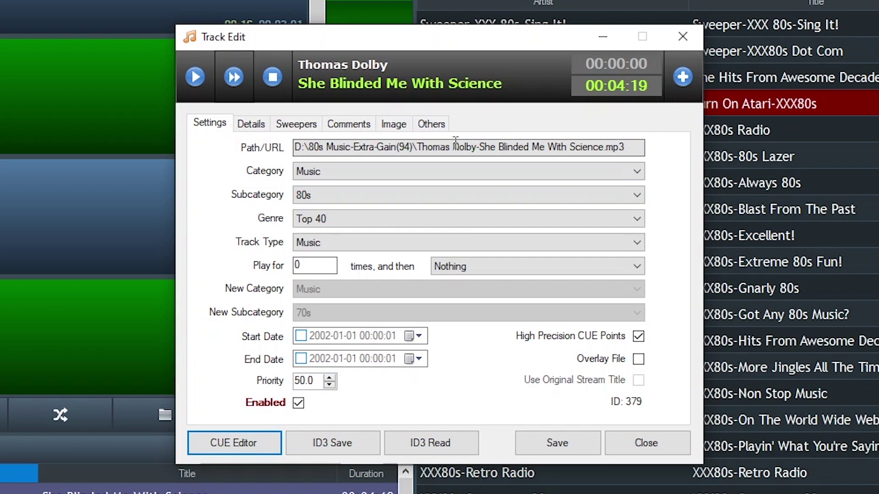
Confirm She Blinded Me With Science's start type is Hard on the Others tab, then close Track Edit
click(434, 125)
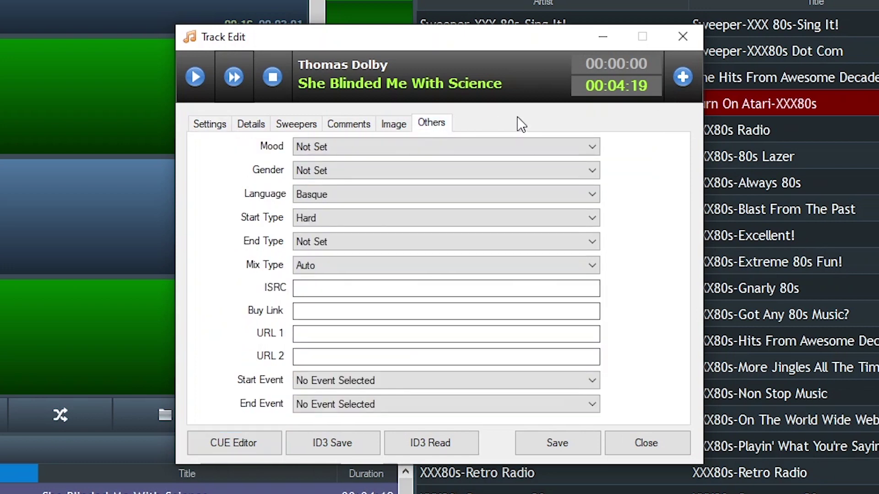
click(326, 218)
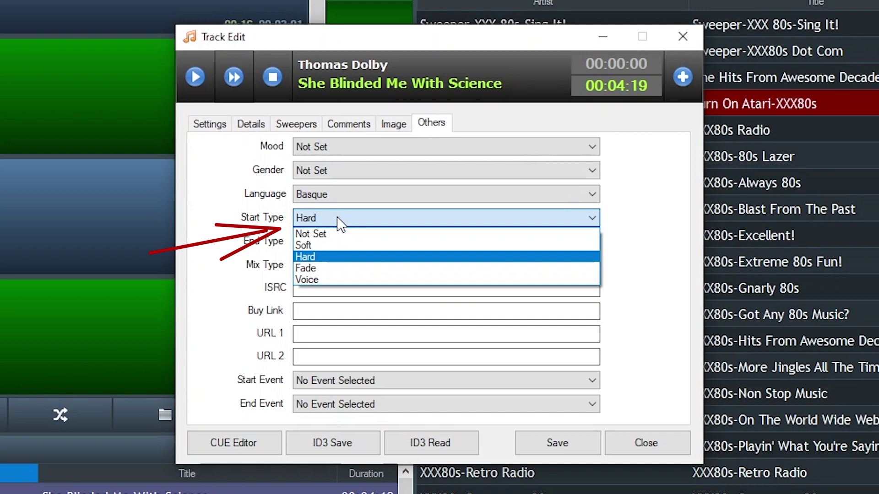
click(337, 218)
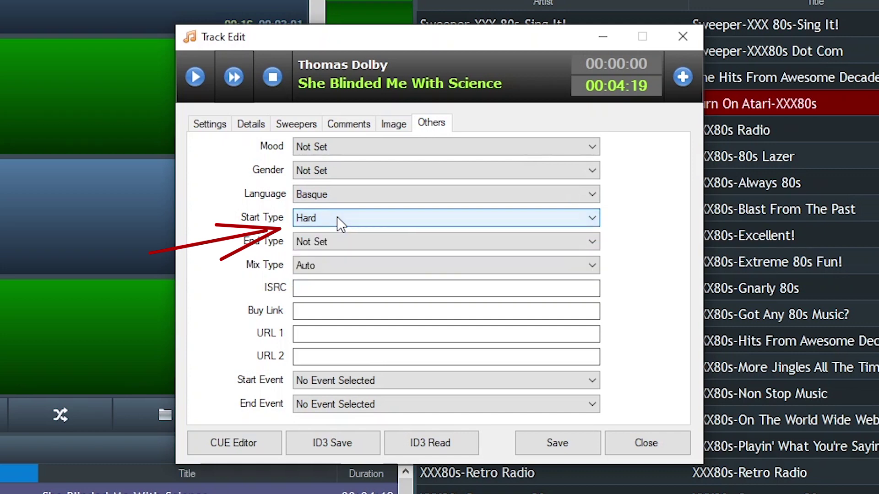
click(664, 439)
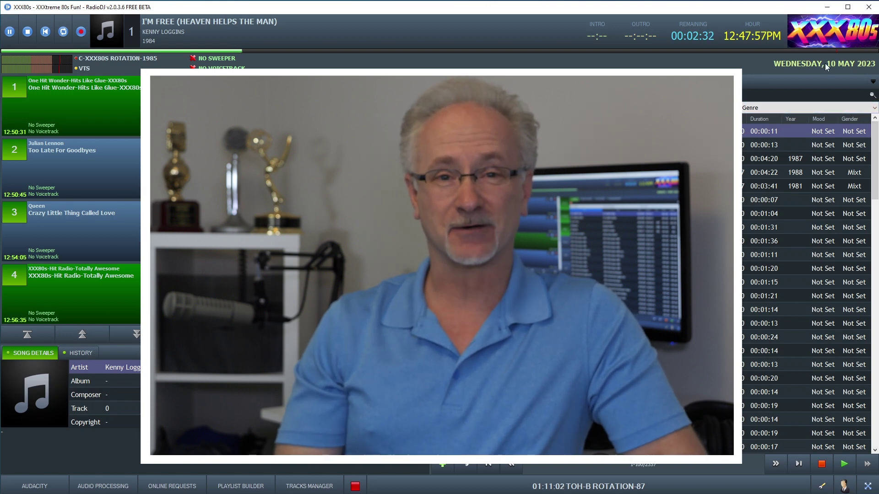
Seek "I'm Free" to its last 17 seconds so the One Hit Wonder-Hits Like Glue jingle comes up next
click(806, 51)
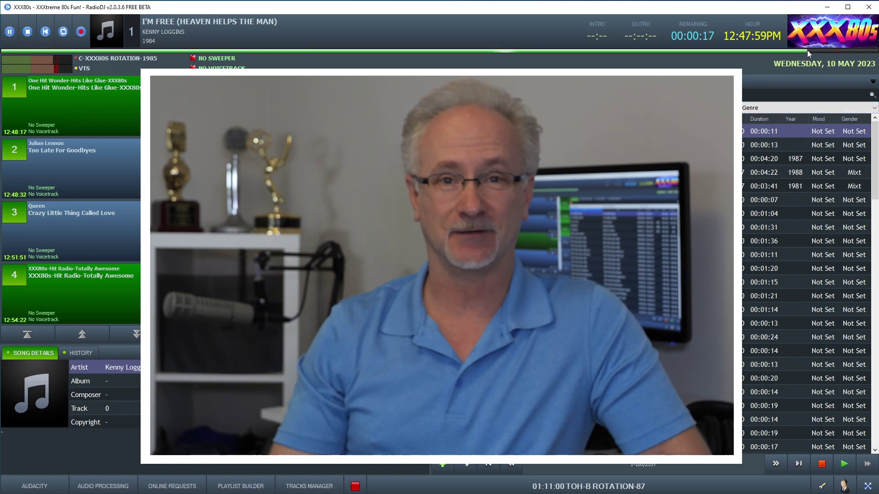